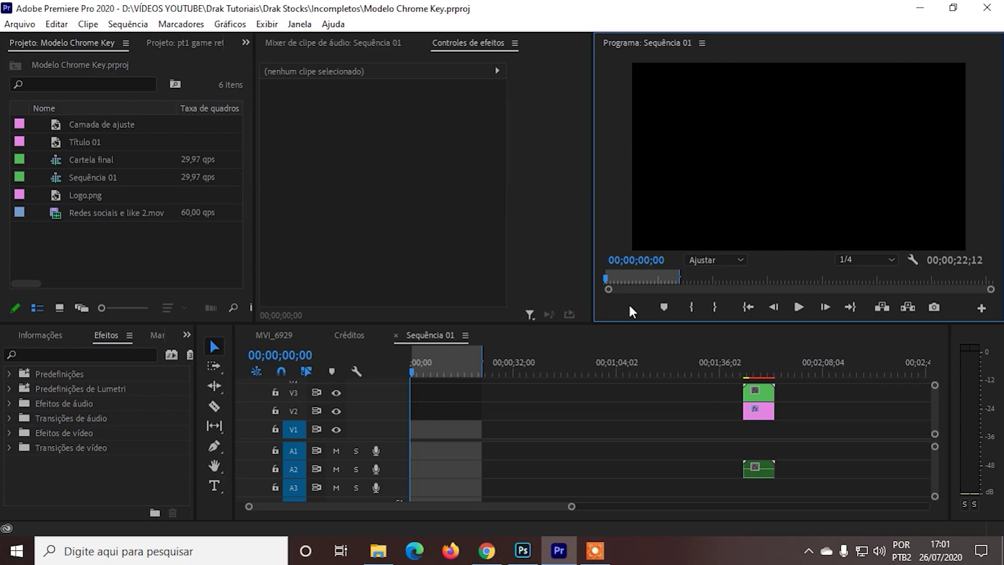
Extend the sequence work area to about 1:06 and bring up the Import dialog.
{"action": "left_click_drag", "start_coordinate": [481, 364], "coordinate": [615, 363]}
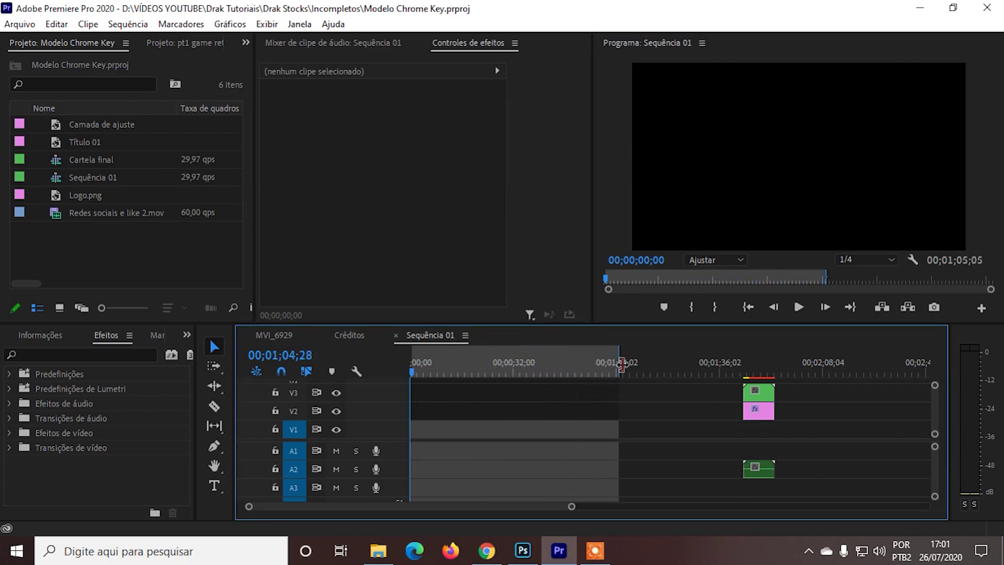
{"action": "left_click_drag", "start_coordinate": [614, 363], "coordinate": [624, 364]}
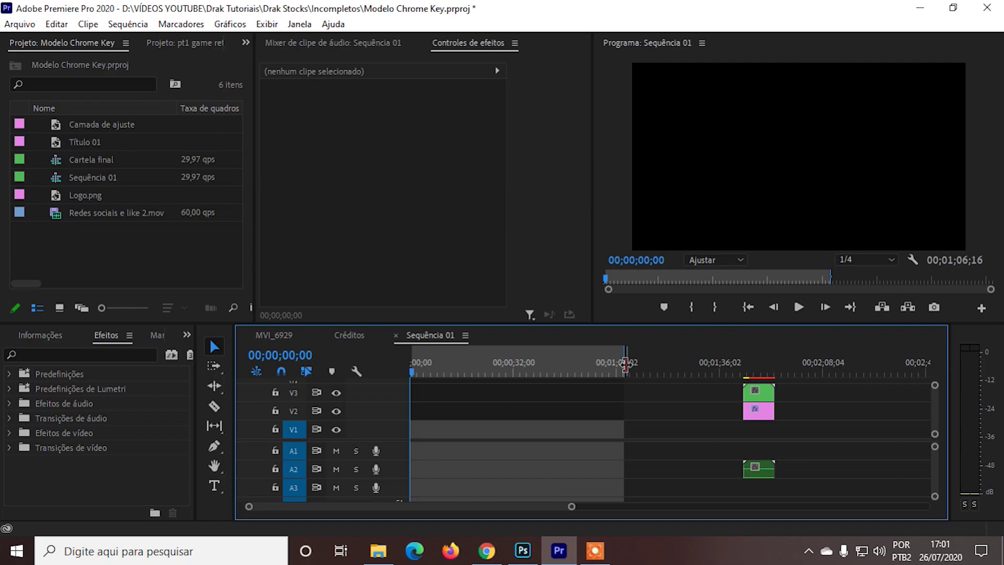
{"action": "left_click", "coordinate": [74, 243]}
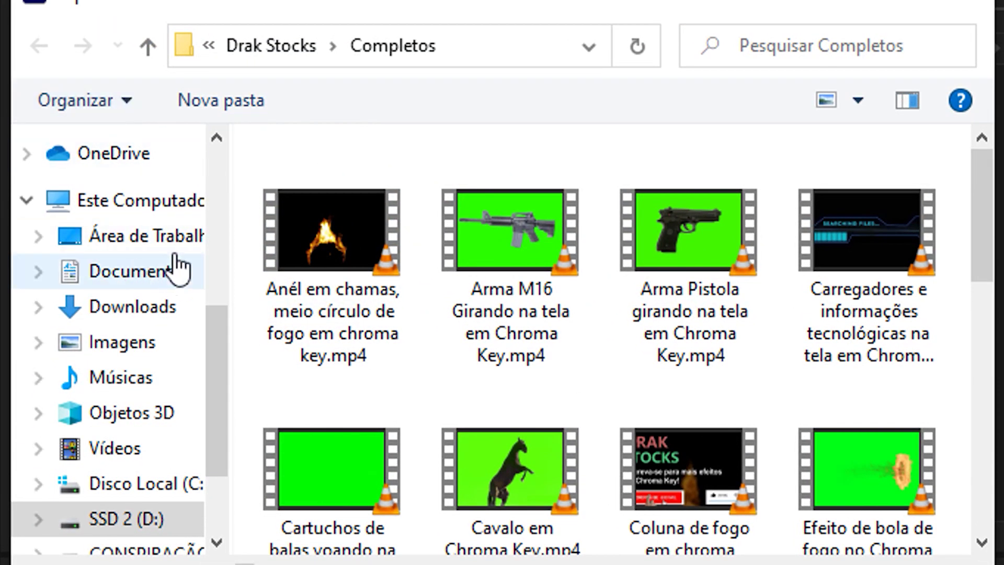
Place the Arma Pistola clip at the start of Sequência 01 and preview it.
{"action": "scroll", "coordinate": [60, 182], "scroll_direction": "up", "scroll_amount": 2}
{"action": "scroll", "coordinate": [121, 271], "scroll_direction": "up", "scroll_amount": 2}
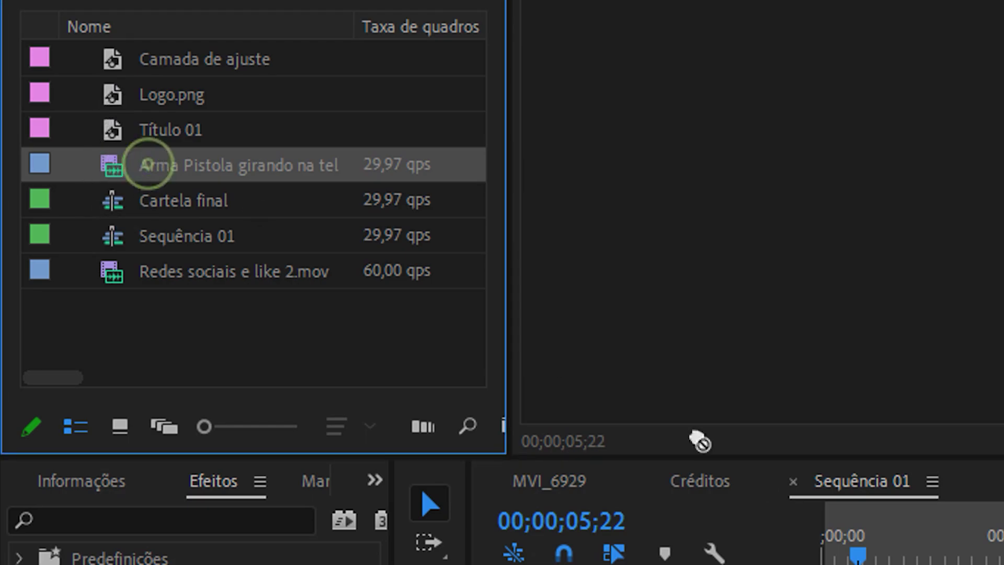
{"action": "left_click_drag", "start_coordinate": [133, 167], "coordinate": [779, 484]}
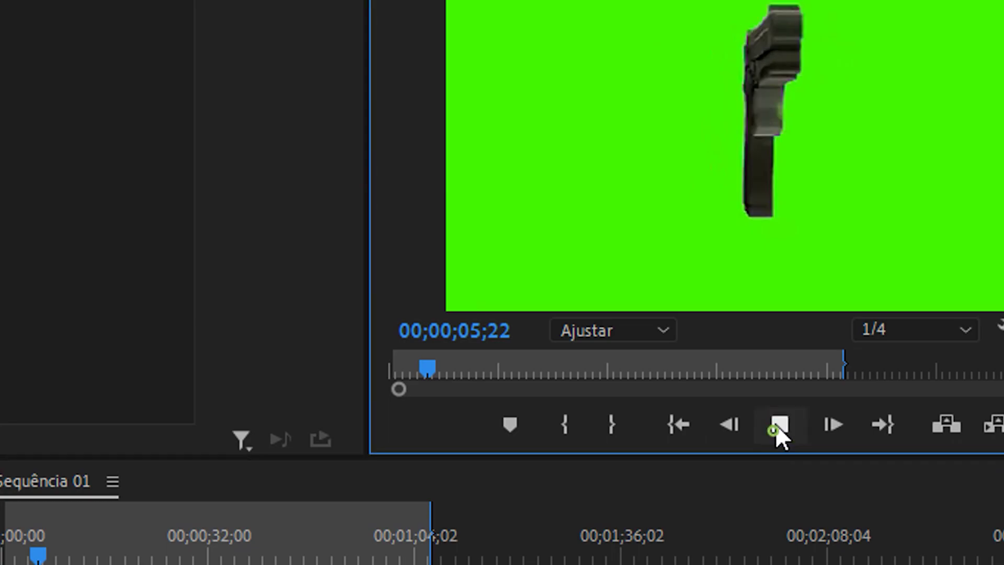
{"action": "left_click", "coordinate": [778, 426]}
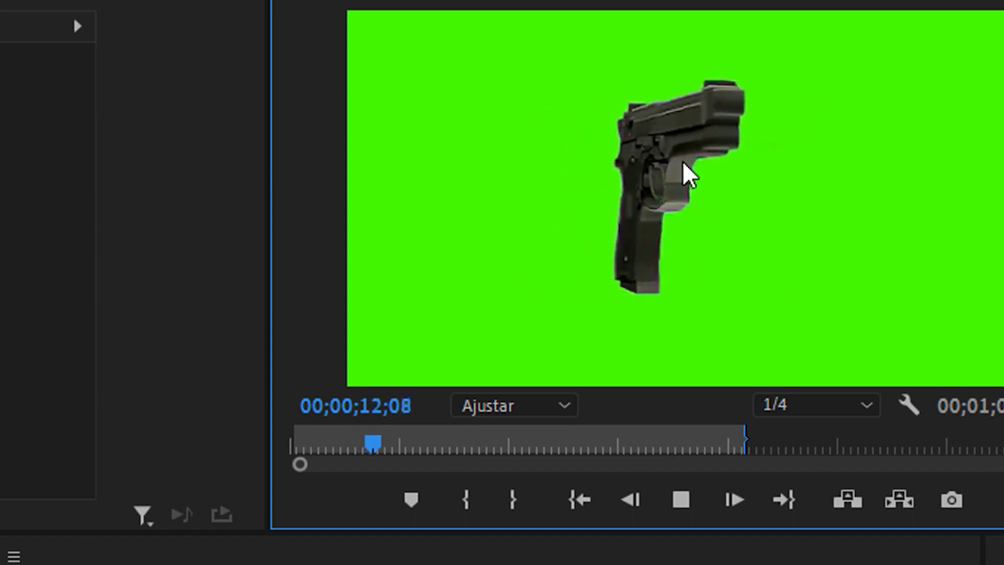
{"action": "left_click", "coordinate": [681, 499]}
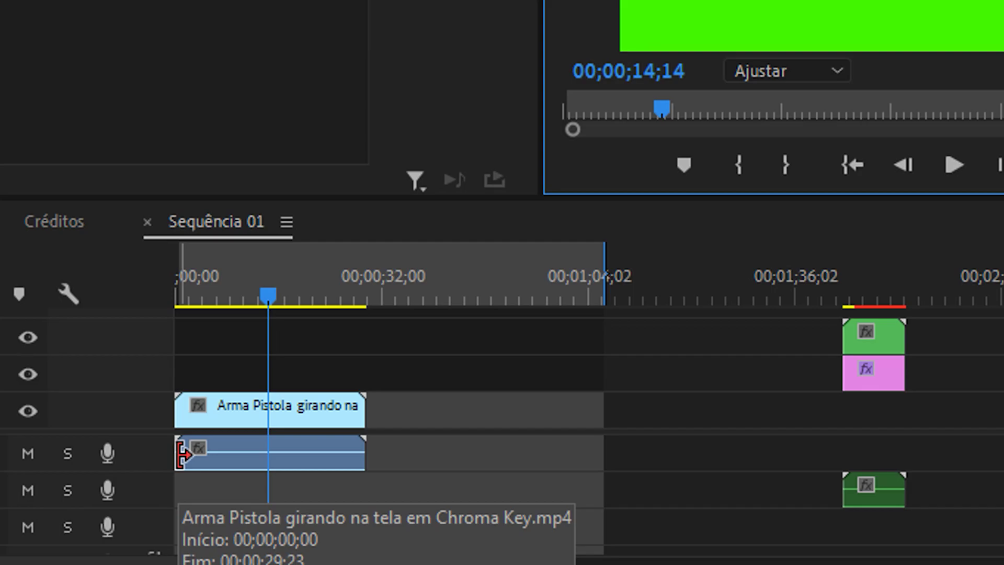
Set the pistol clip's speed to 50% with Fluxo óptico time interpolation.
{"action": "right_click", "coordinate": [261, 404]}
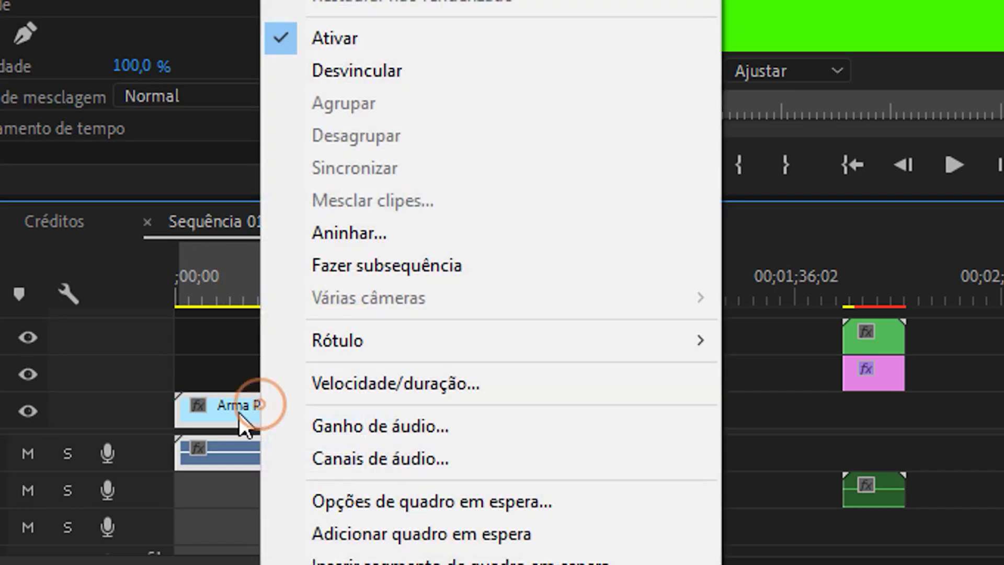
{"action": "left_click", "coordinate": [191, 316]}
{"action": "left_click_drag", "start_coordinate": [212, 308], "coordinate": [157, 289]}
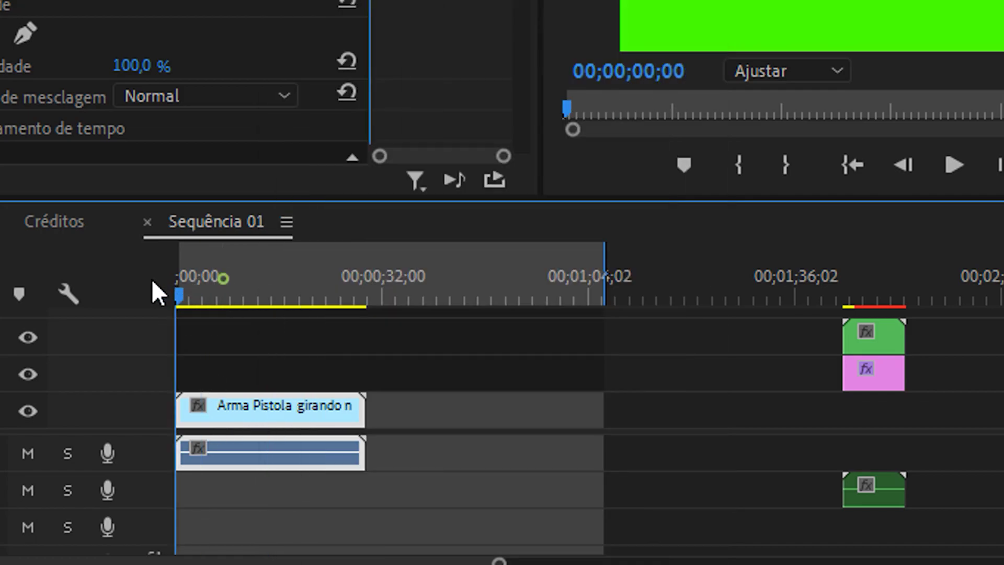
{"action": "right_click", "coordinate": [283, 412]}
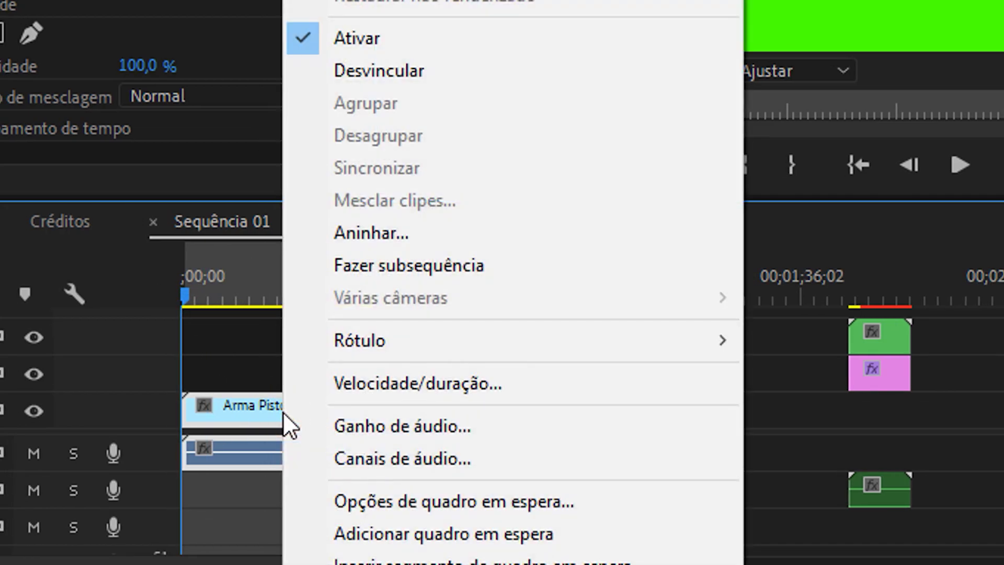
{"action": "left_click", "coordinate": [401, 381]}
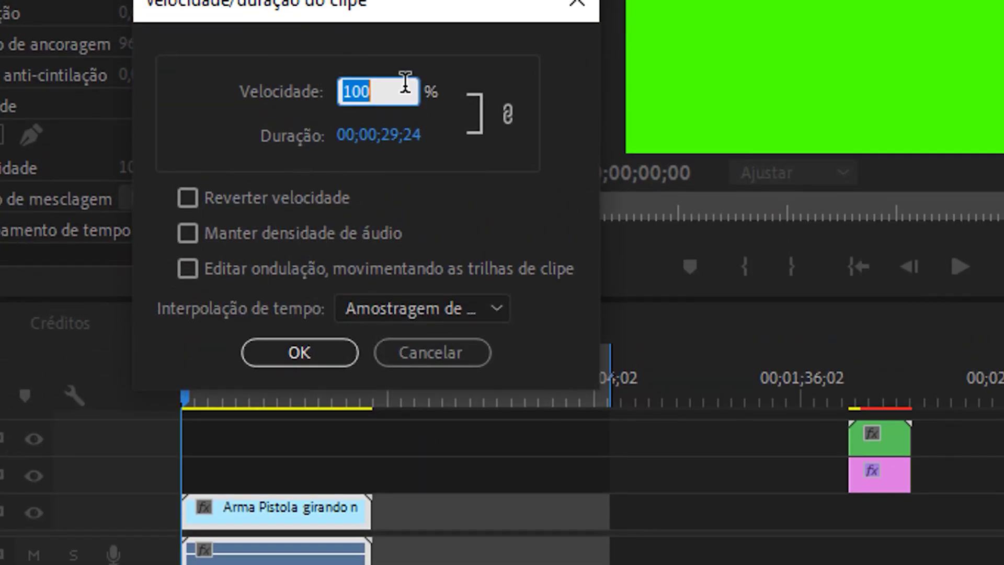
{"action": "left_click", "coordinate": [395, 90]}
{"action": "double_click", "coordinate": [395, 91]}
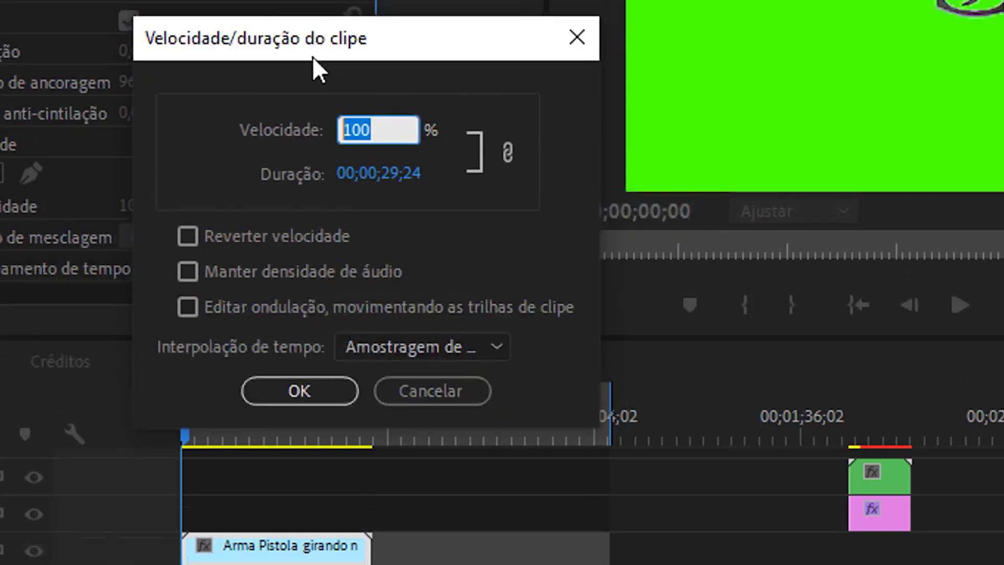
{"action": "type", "text": "50"}
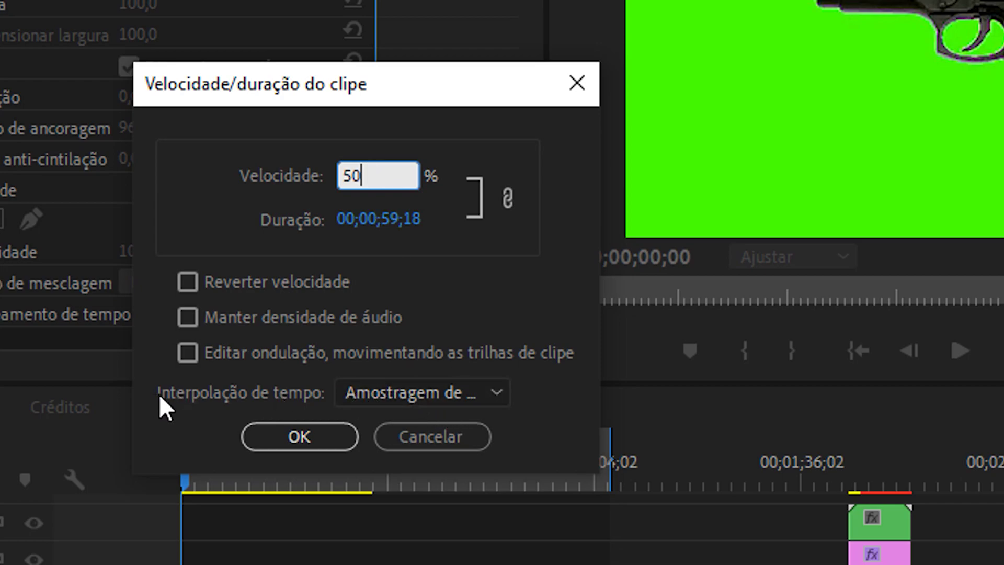
{"action": "left_click", "coordinate": [369, 397]}
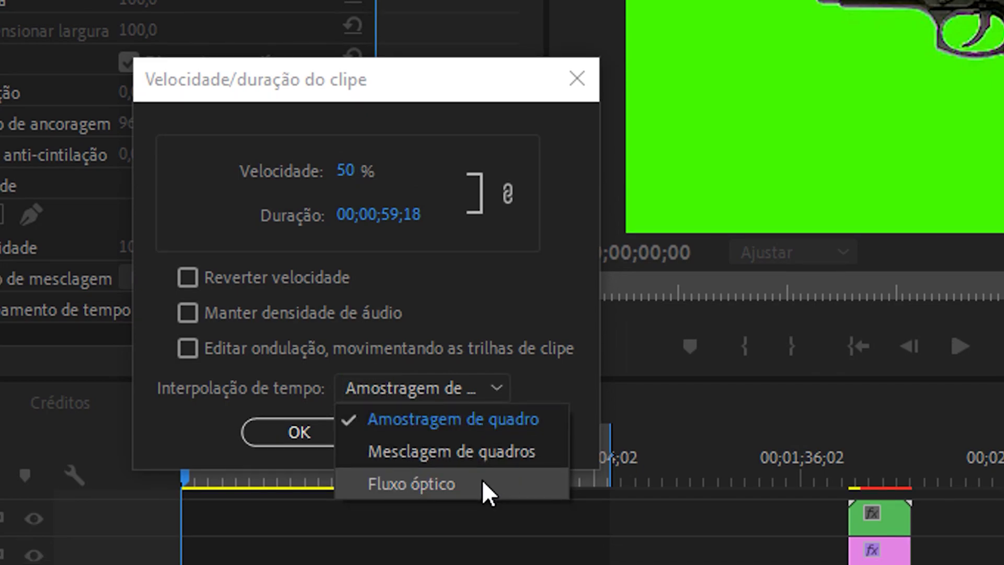
{"action": "left_click", "coordinate": [482, 479]}
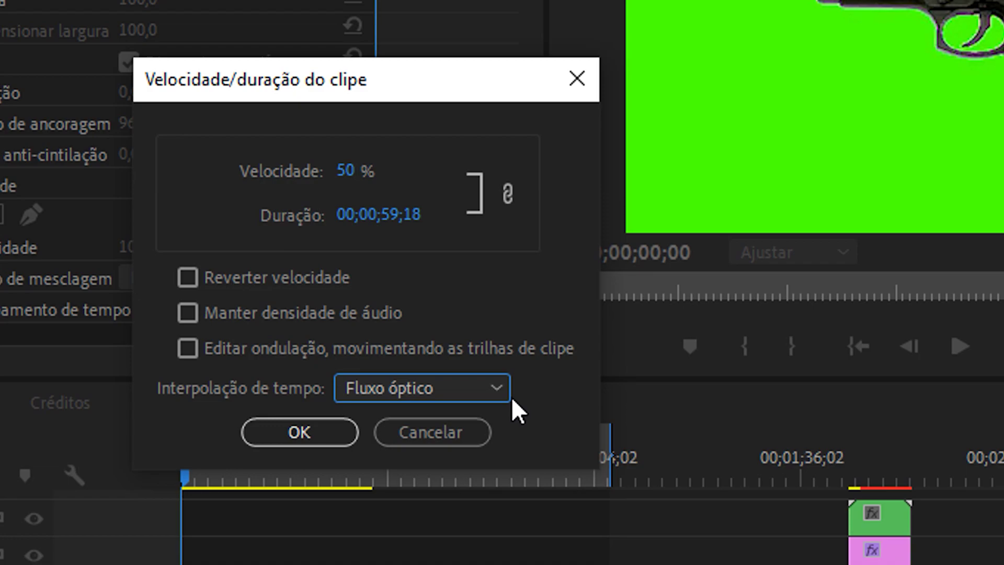
Apply the 50% speed change and trim the work area to end at the clip.
{"action": "left_click", "coordinate": [318, 431]}
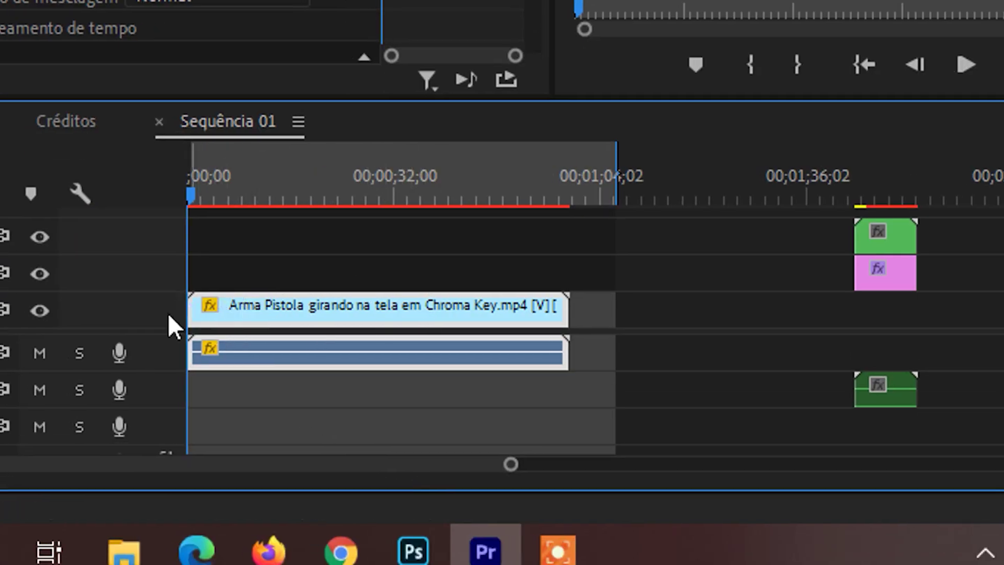
{"action": "left_click_drag", "start_coordinate": [625, 193], "coordinate": [577, 192]}
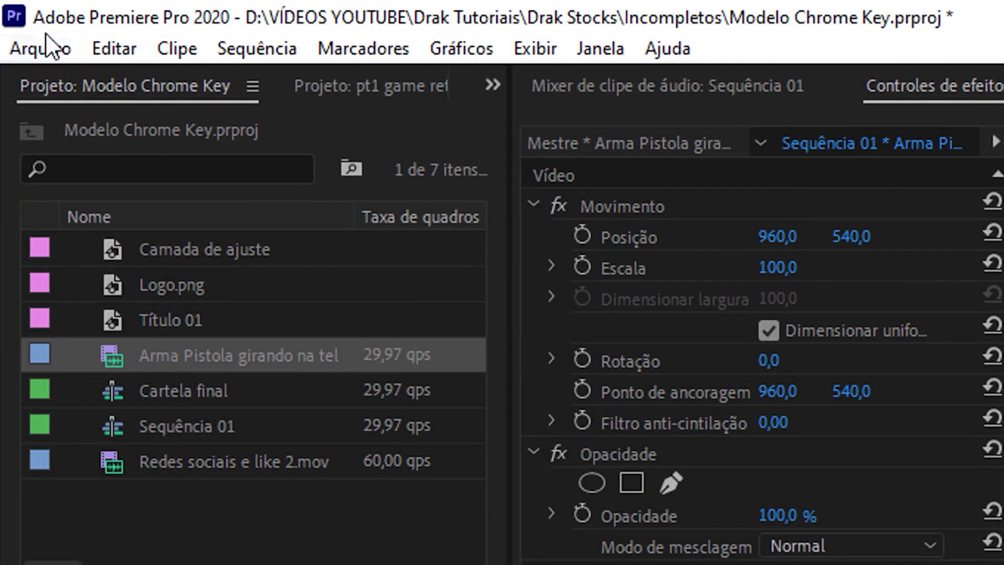
Set the export output to video 1.mp4 on the Desktop.
{"action": "left_click", "coordinate": [45, 39]}
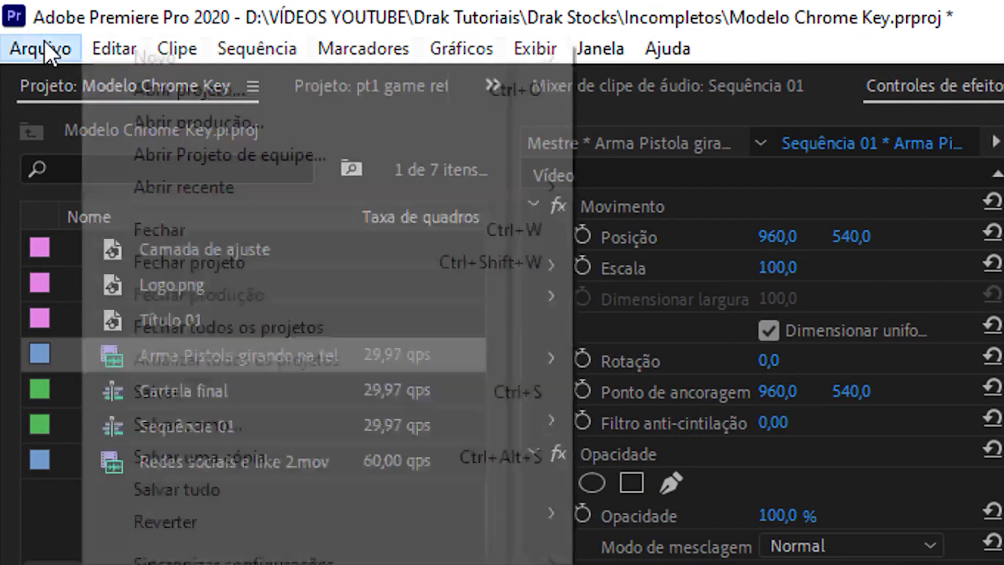
{"action": "mouse_move", "coordinate": [337, 484]}
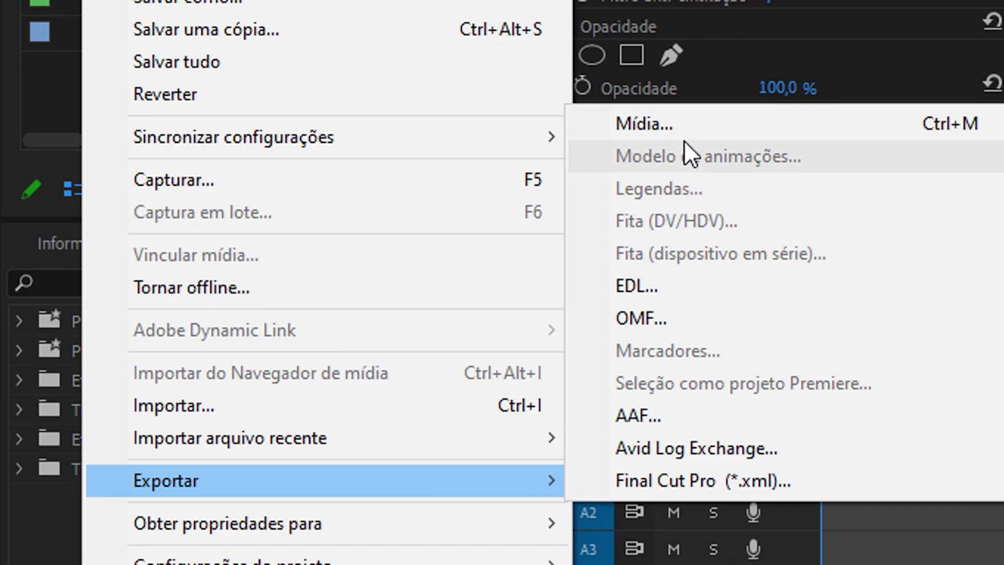
{"action": "left_click", "coordinate": [689, 128]}
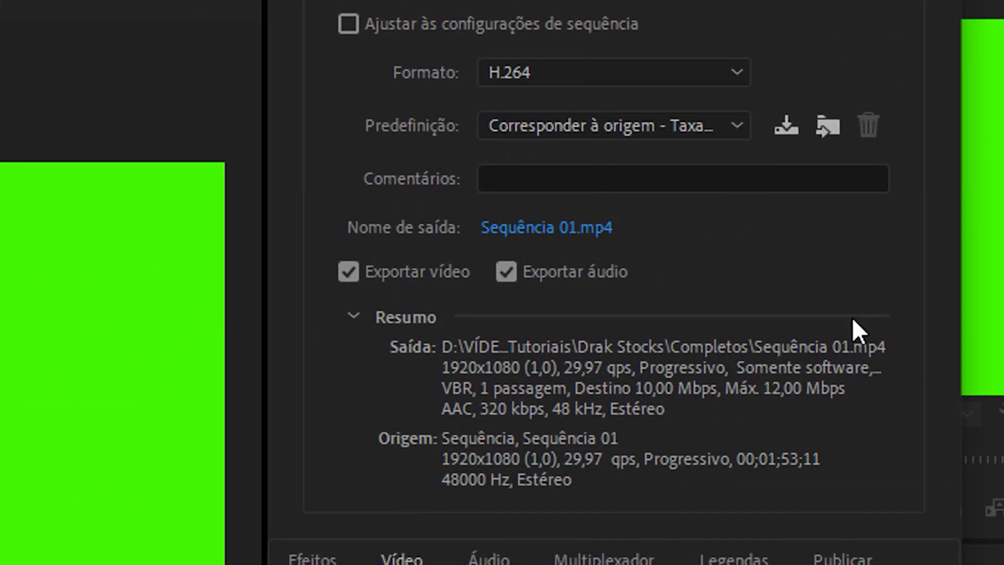
{"action": "left_click", "coordinate": [716, 227]}
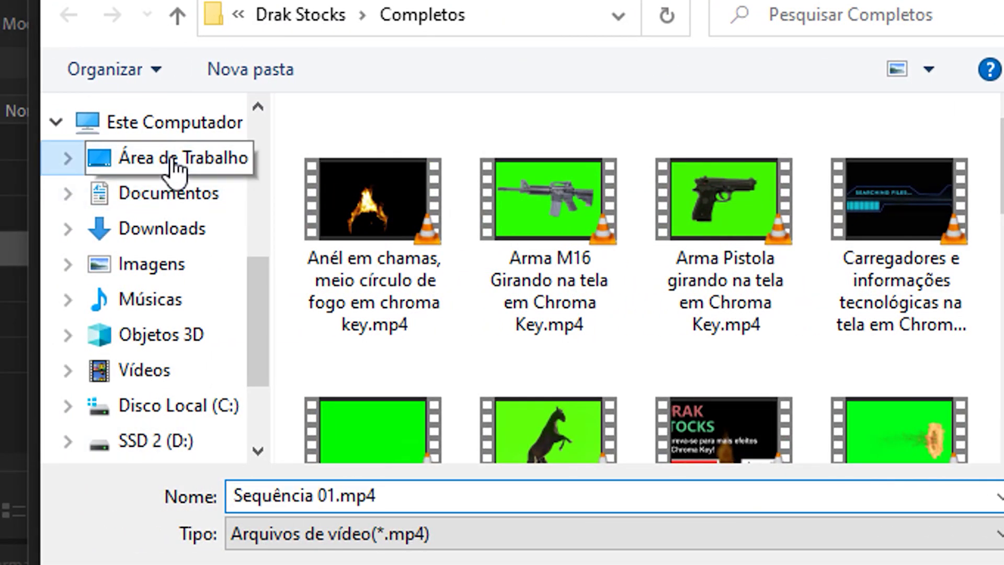
{"action": "left_click", "coordinate": [122, 158]}
{"action": "left_click", "coordinate": [344, 497]}
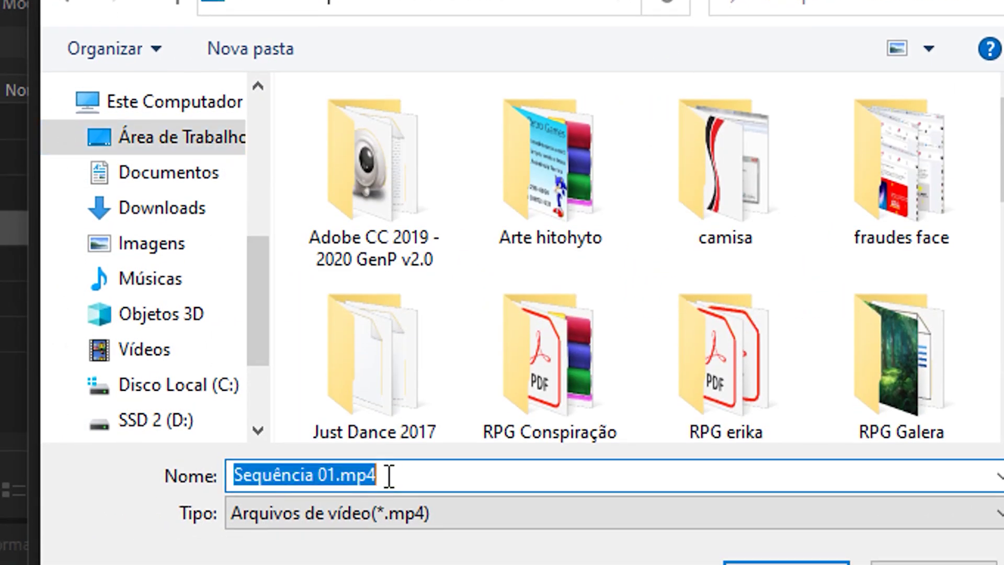
{"action": "type", "text": "video 1"}
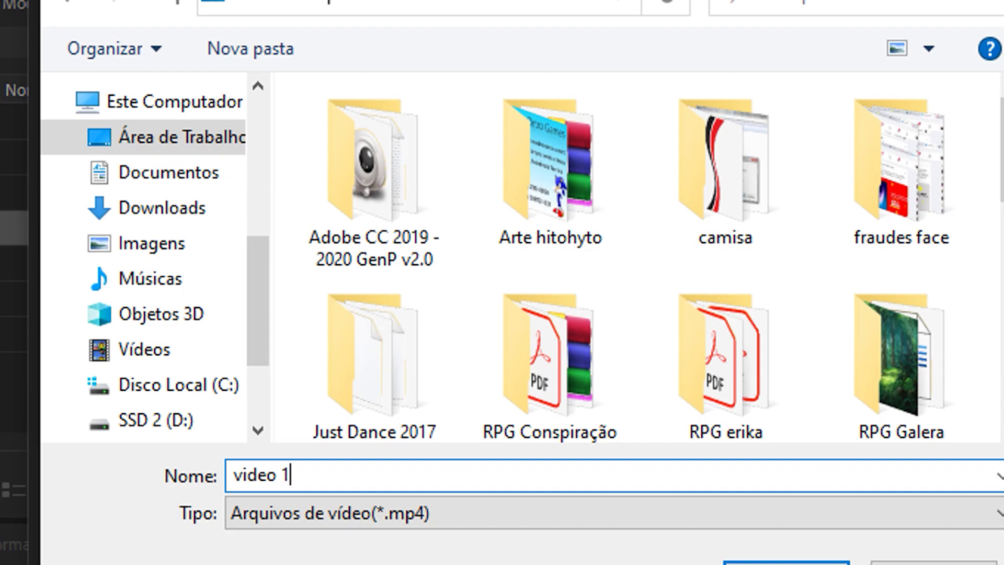
{"action": "left_click", "coordinate": [777, 438]}
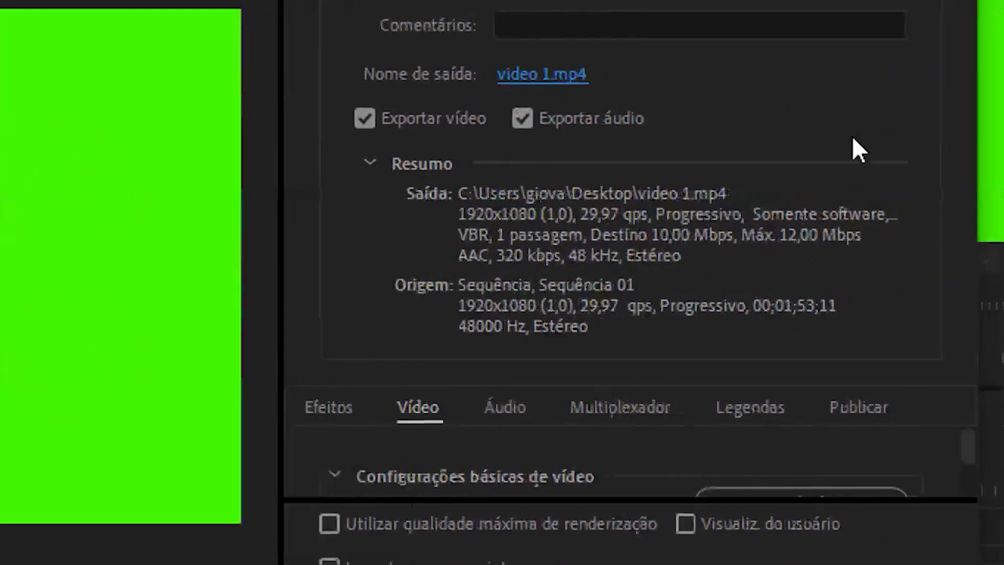
Change the export frame rate from 29,97 to 60 and export.
{"action": "scroll", "coordinate": [852, 450], "scroll_direction": "down", "scroll_amount": 1}
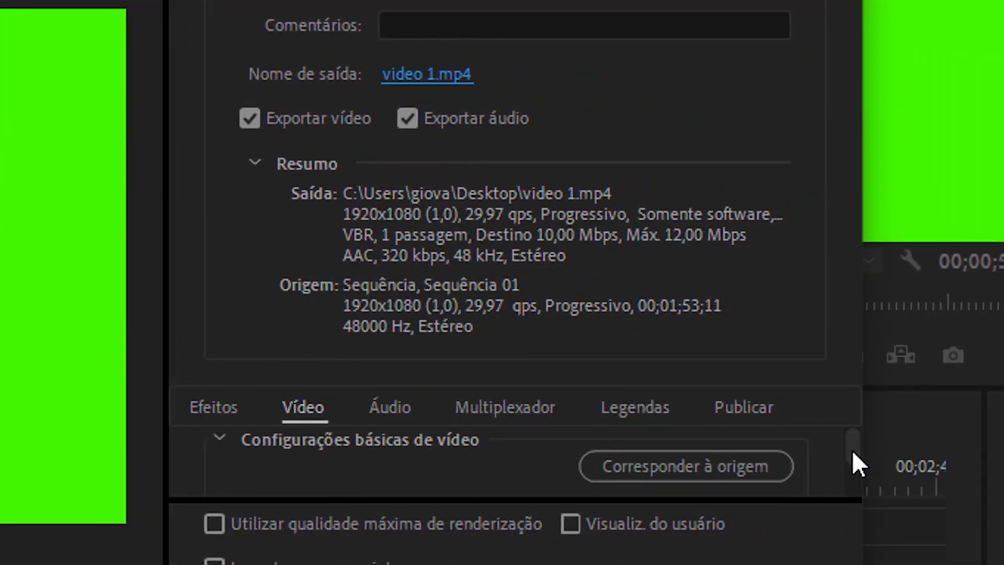
{"action": "scroll", "coordinate": [853, 453], "scroll_direction": "down", "scroll_amount": 3}
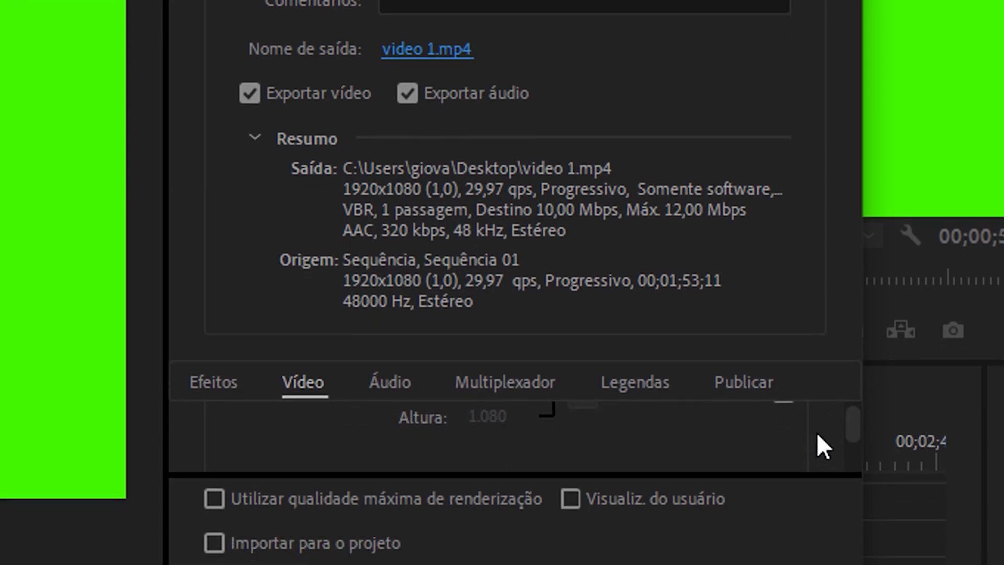
{"action": "scroll", "coordinate": [830, 427], "scroll_direction": "down", "scroll_amount": 3}
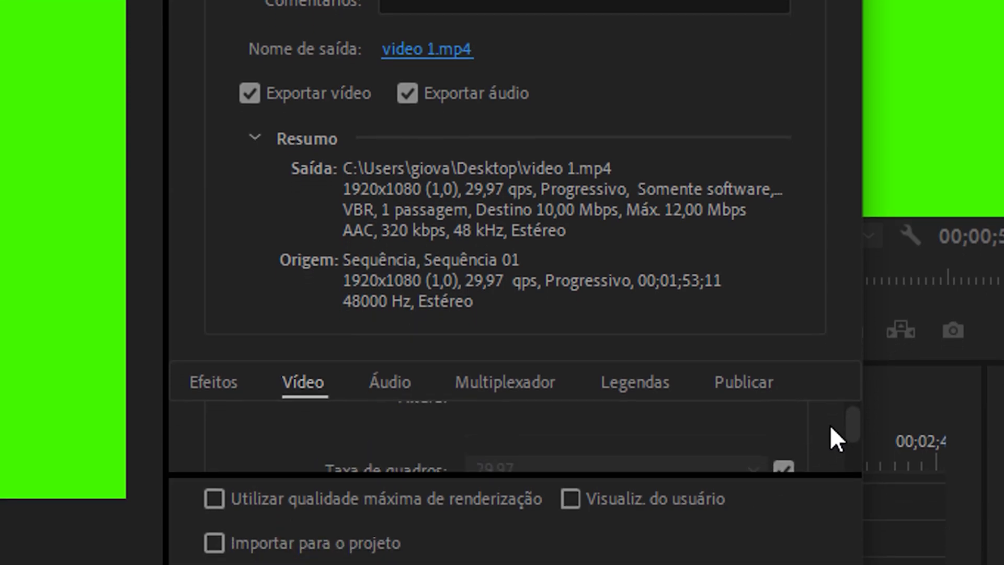
{"action": "scroll", "coordinate": [830, 428], "scroll_direction": "down", "scroll_amount": 1}
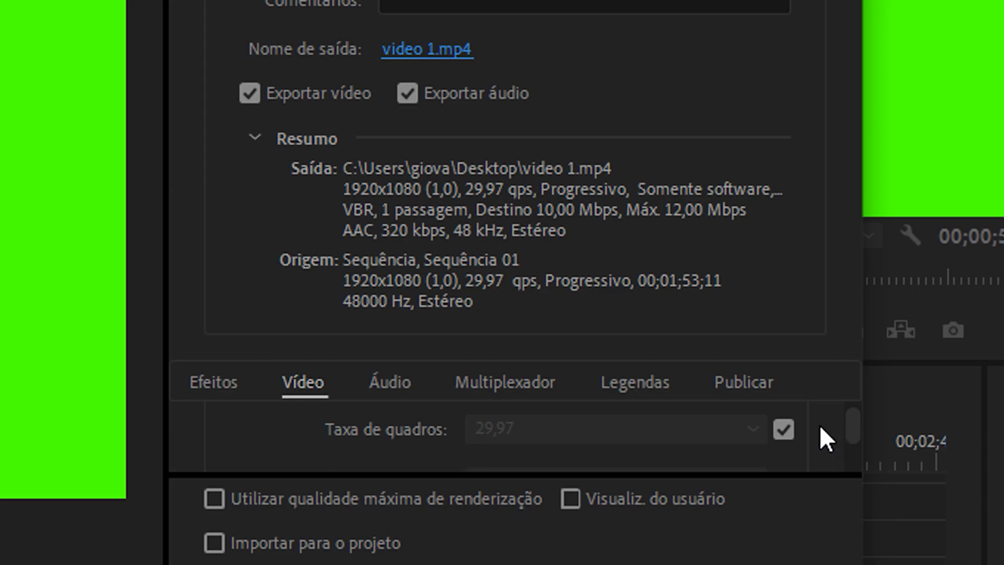
{"action": "left_click", "coordinate": [789, 427]}
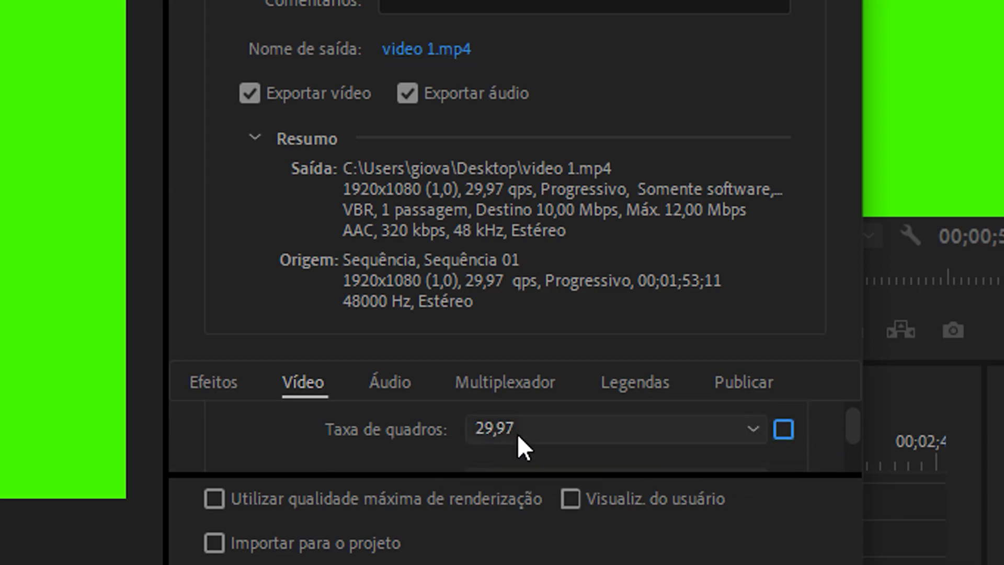
{"action": "left_click", "coordinate": [655, 434]}
{"action": "left_click", "coordinate": [580, 397]}
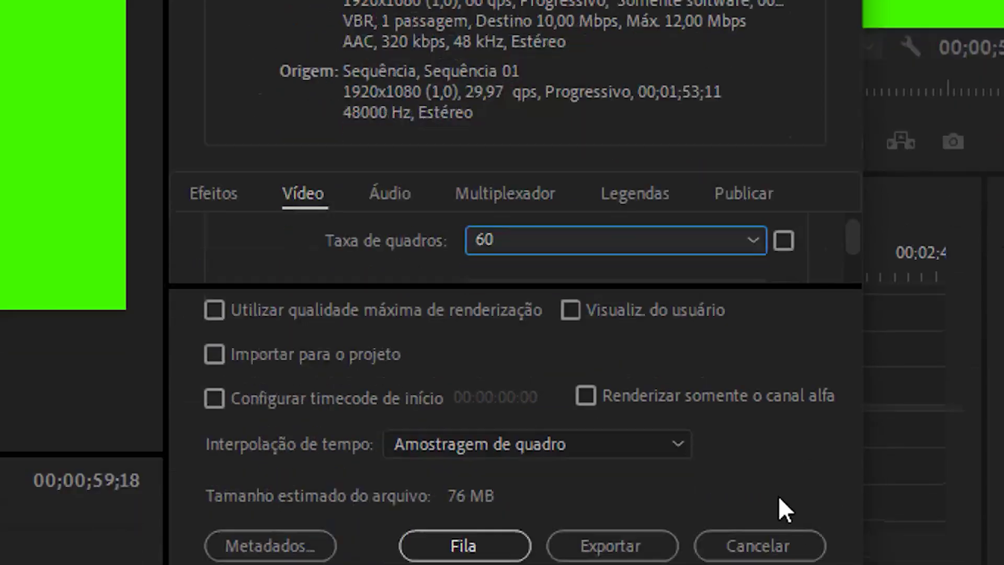
{"action": "left_click", "coordinate": [589, 461]}
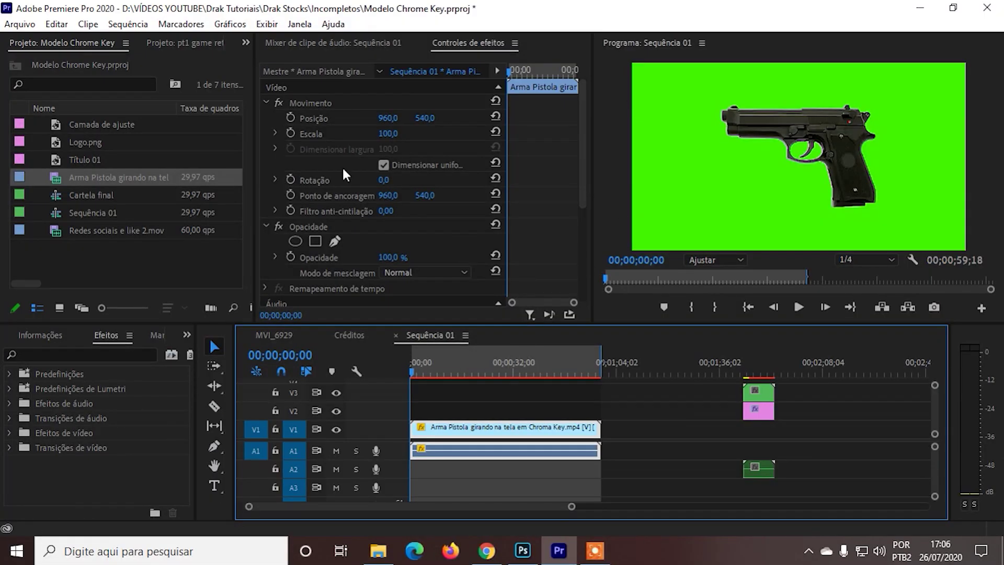
Delete the Arma Pistola clip from track V1 of Sequência 01.
{"action": "left_click", "coordinate": [640, 446]}
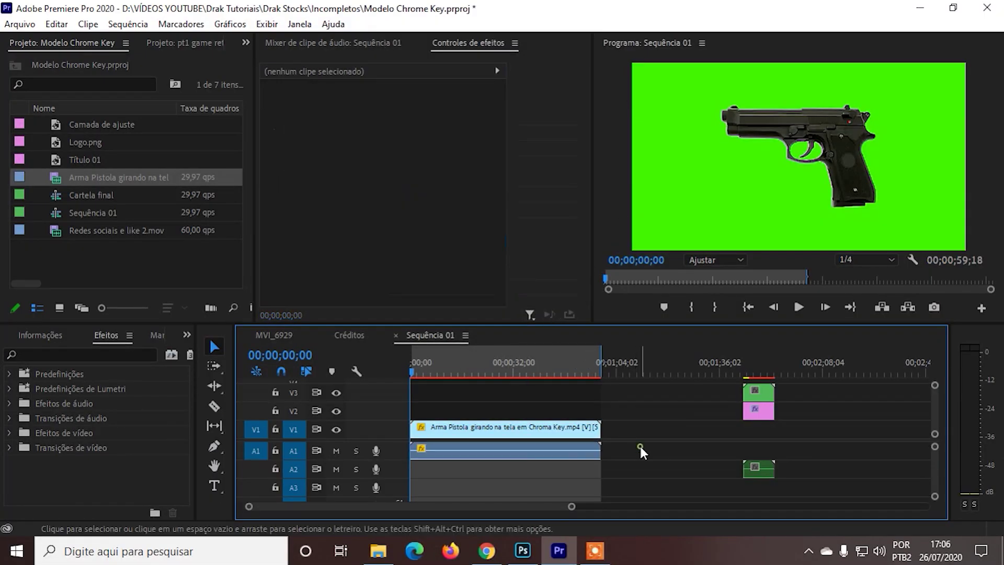
{"action": "left_click", "coordinate": [459, 430]}
{"action": "key", "text": "Delete"}
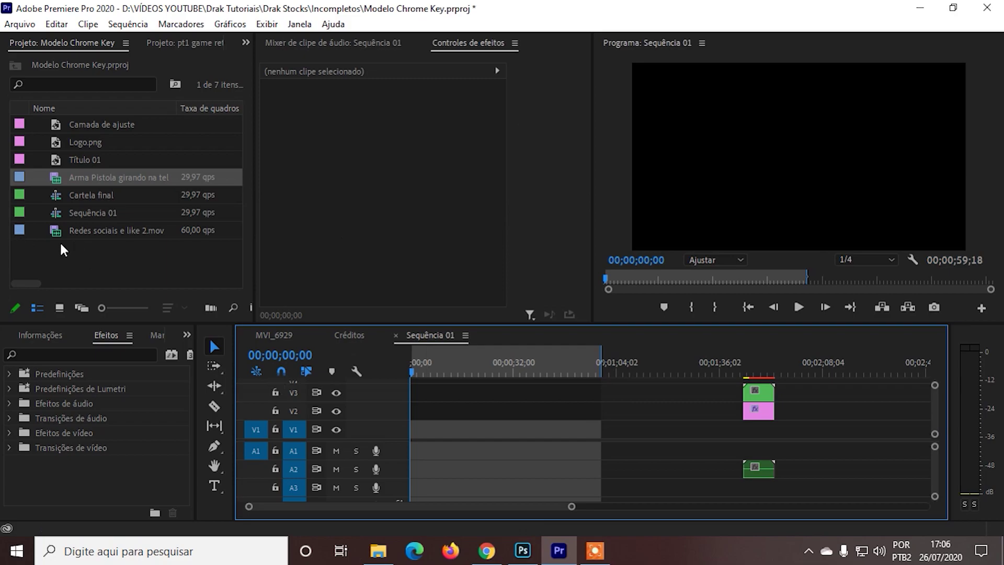
Import video 1.mp4 from the Desktop and place it on V1 at 00;00.
{"action": "double_click", "coordinate": [77, 258]}
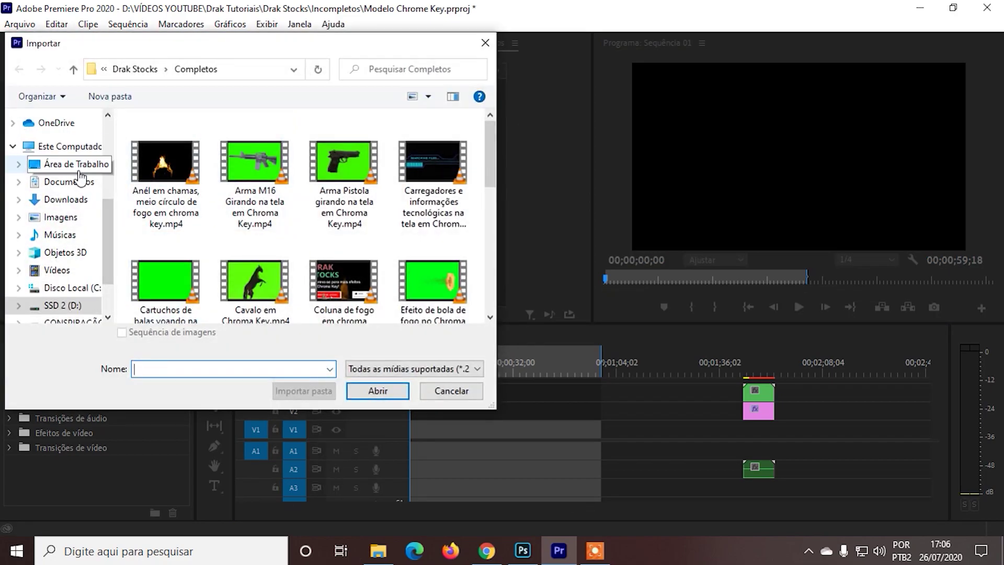
{"action": "left_click", "coordinate": [76, 166]}
{"action": "scroll", "coordinate": [410, 235], "scroll_direction": "down", "scroll_amount": 5}
{"action": "scroll", "coordinate": [451, 247], "scroll_direction": "down", "scroll_amount": 5}
{"action": "scroll", "coordinate": [450, 247], "scroll_direction": "down", "scroll_amount": 5}
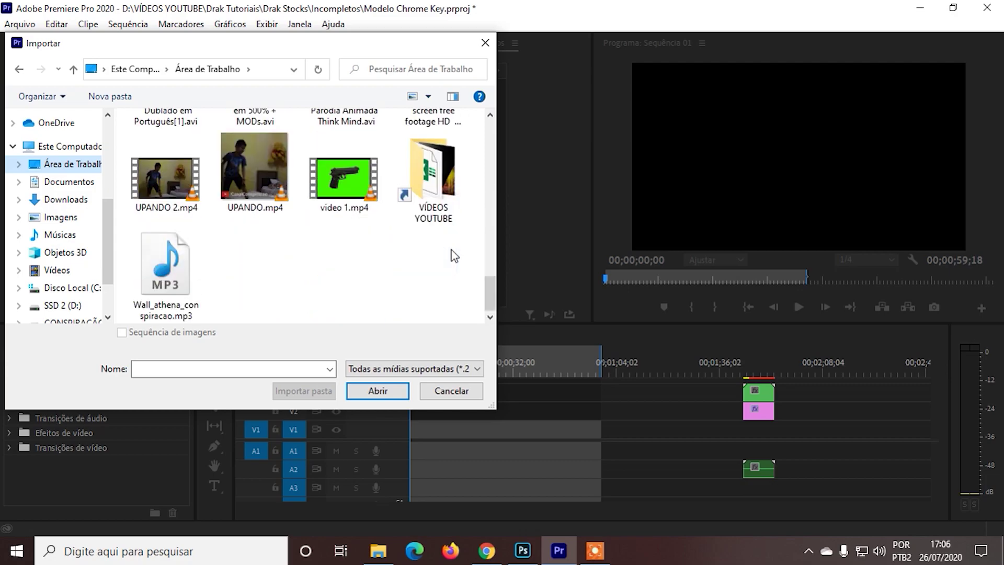
{"action": "double_click", "coordinate": [337, 175]}
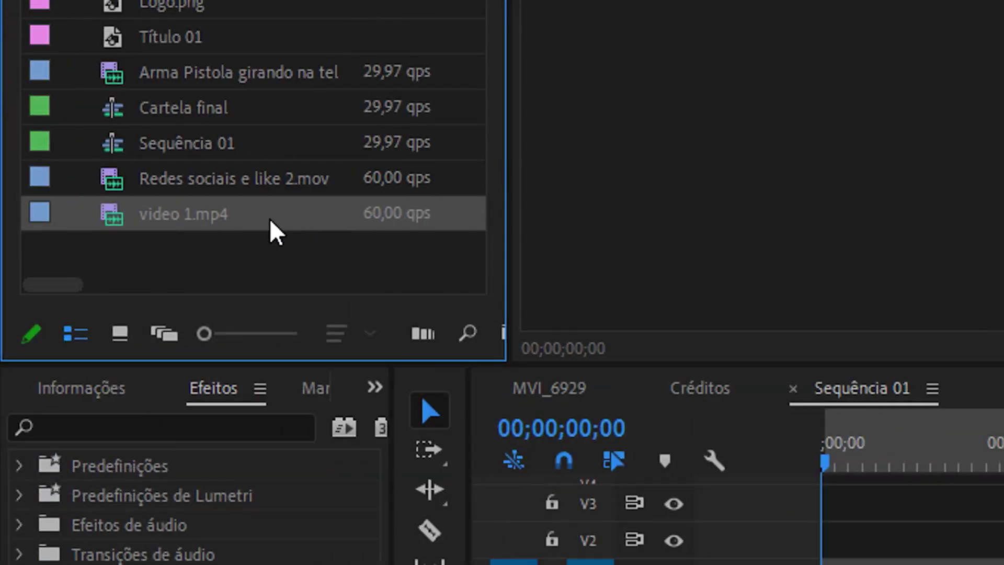
{"action": "left_click_drag", "start_coordinate": [256, 211], "coordinate": [837, 559]}
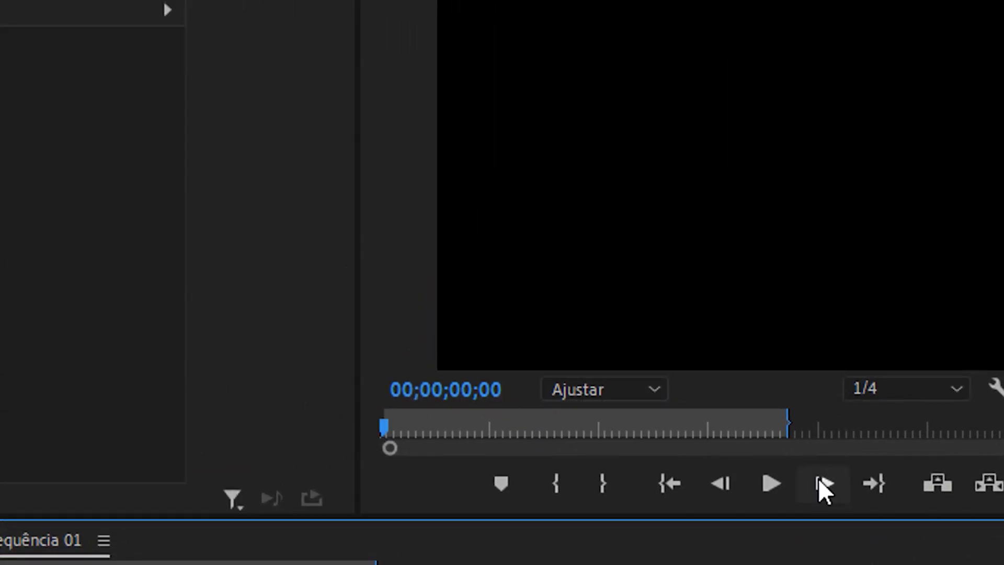
{"action": "left_click", "coordinate": [773, 485]}
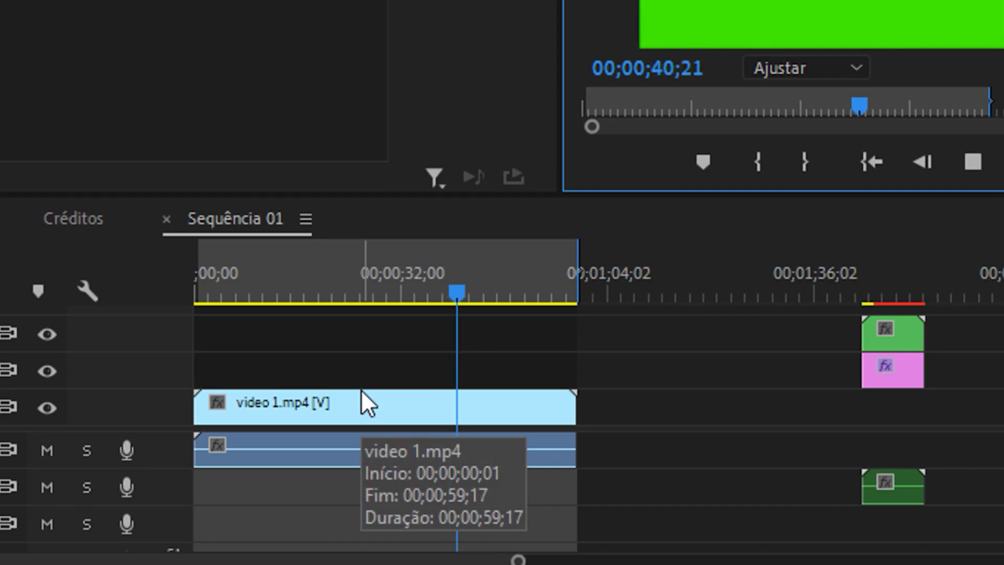
Speed video 1.mp4 to 200% with Fluxo óptico, then return the playhead to the start.
{"action": "right_click", "coordinate": [384, 405]}
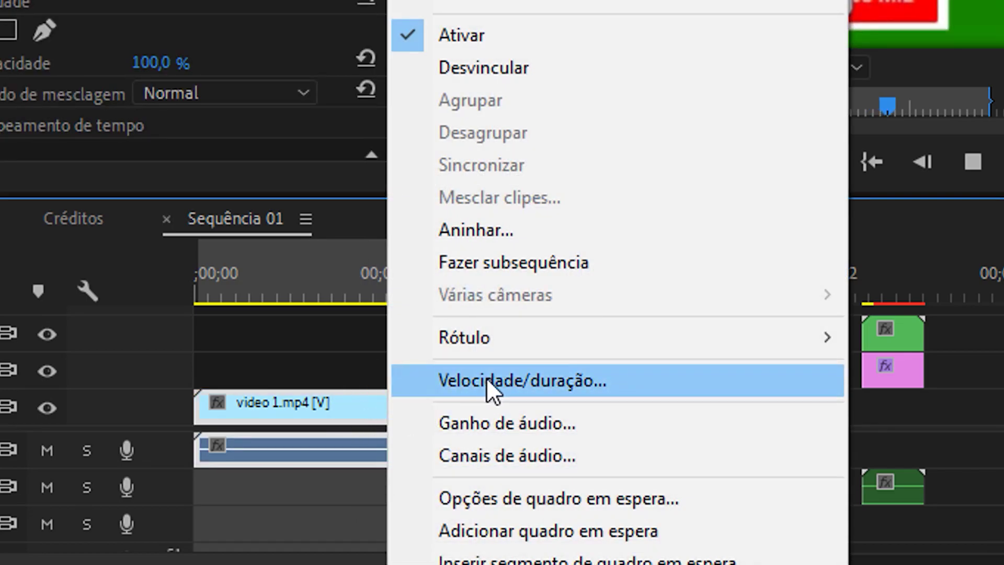
{"action": "left_click", "coordinate": [513, 381]}
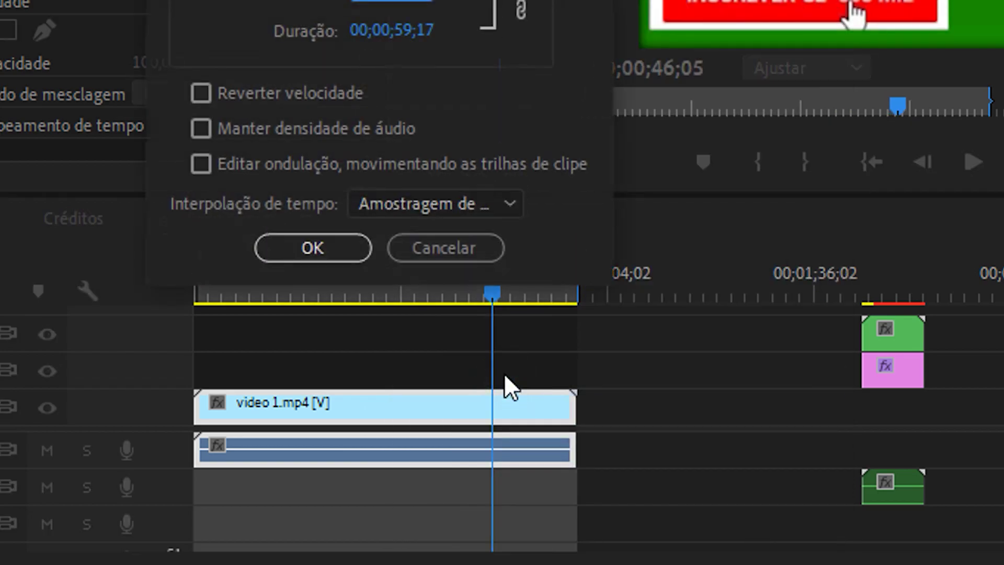
{"action": "type", "text": "200"}
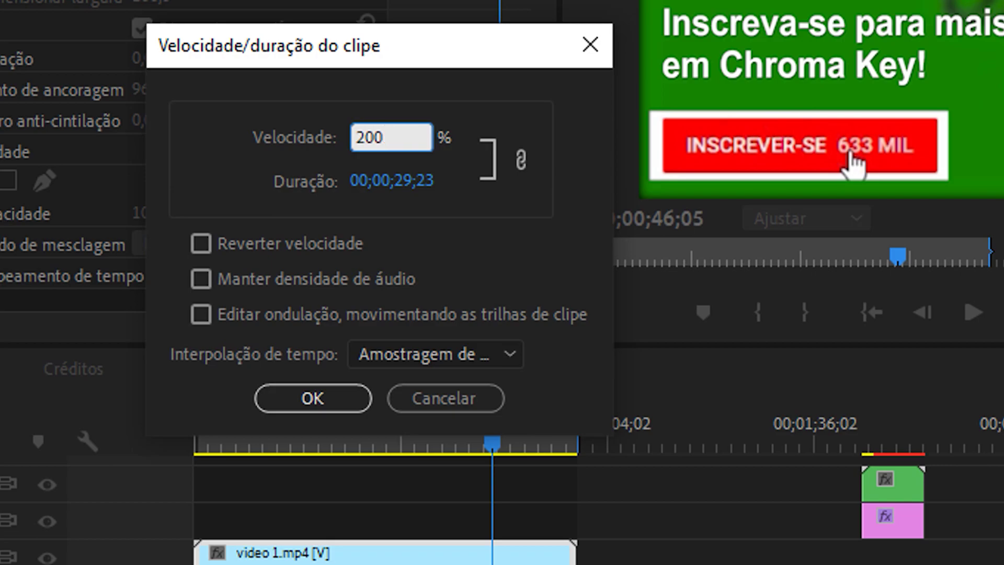
{"action": "left_click", "coordinate": [446, 355]}
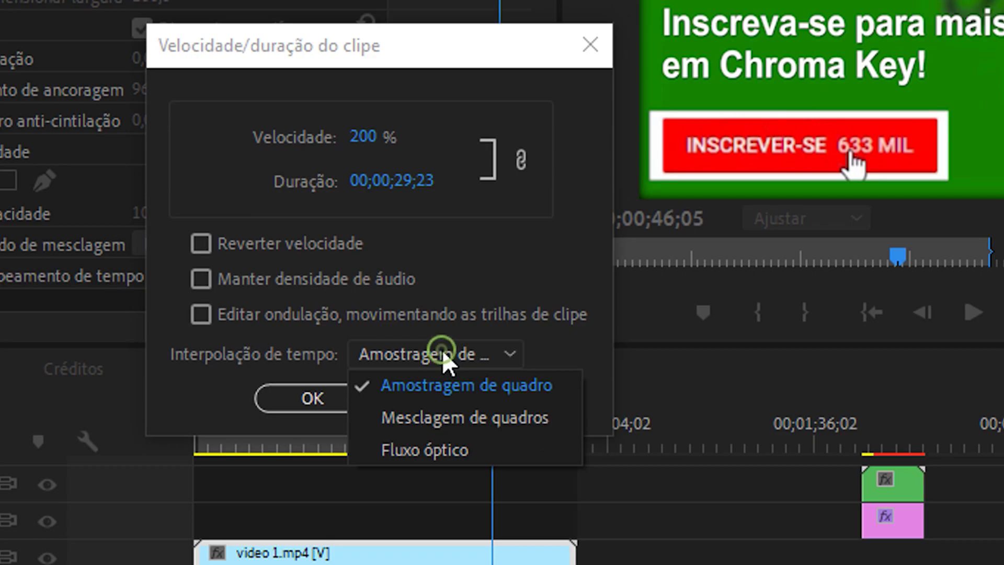
{"action": "left_click", "coordinate": [426, 454]}
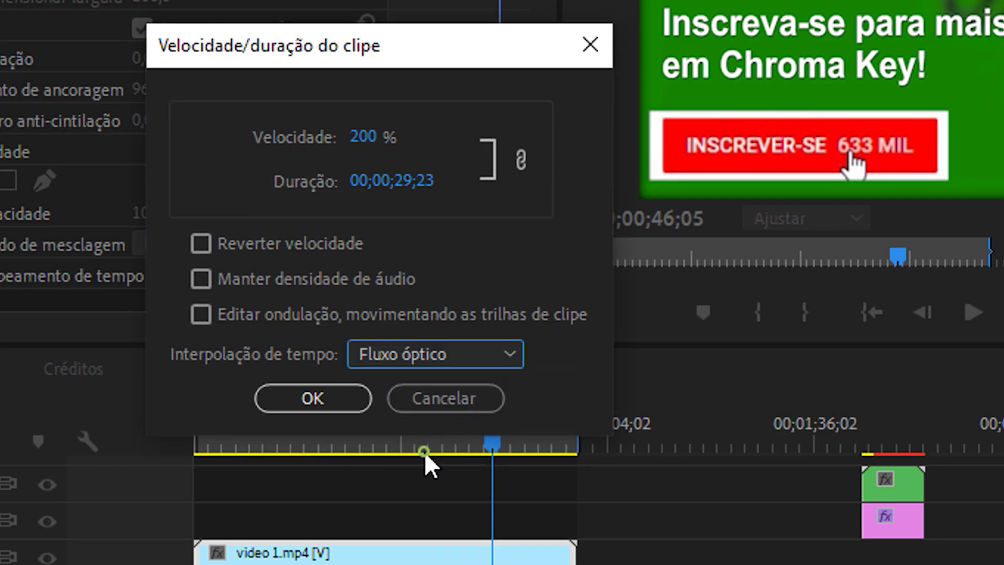
{"action": "left_click", "coordinate": [326, 402]}
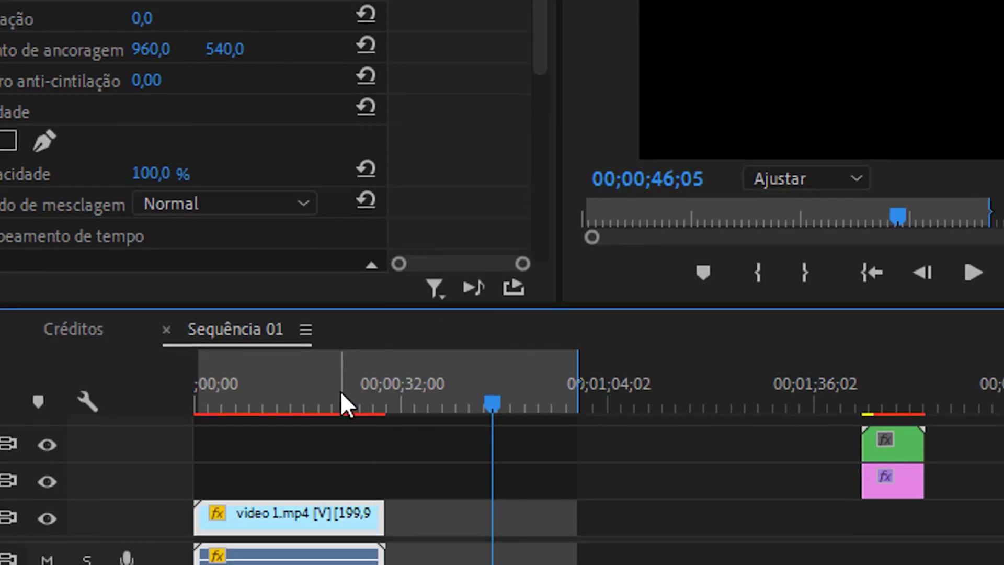
{"action": "left_click", "coordinate": [300, 402]}
{"action": "left_click_drag", "start_coordinate": [300, 403], "coordinate": [177, 404]}
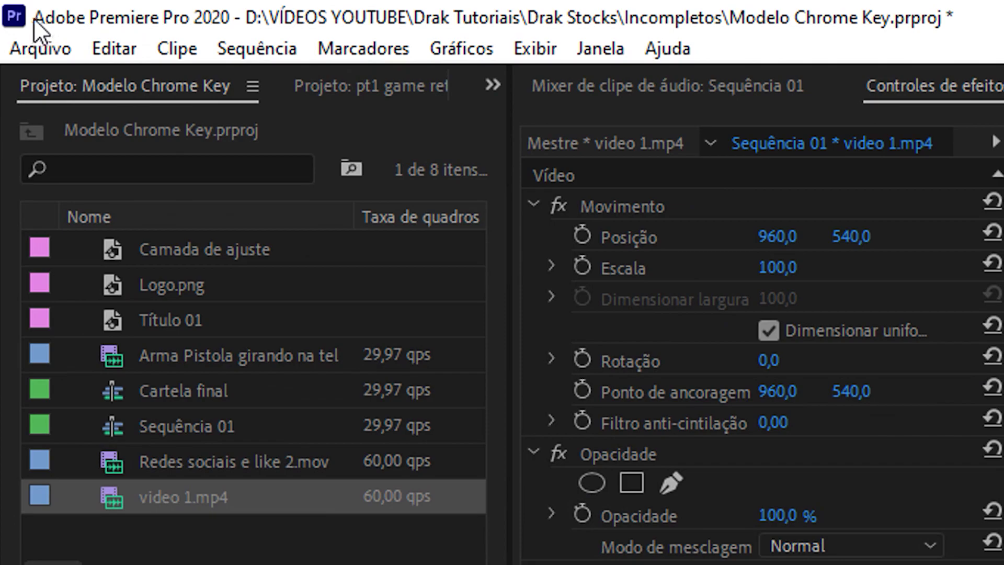
Trim the work area to end at the clip's end.
{"action": "left_click", "coordinate": [34, 44]}
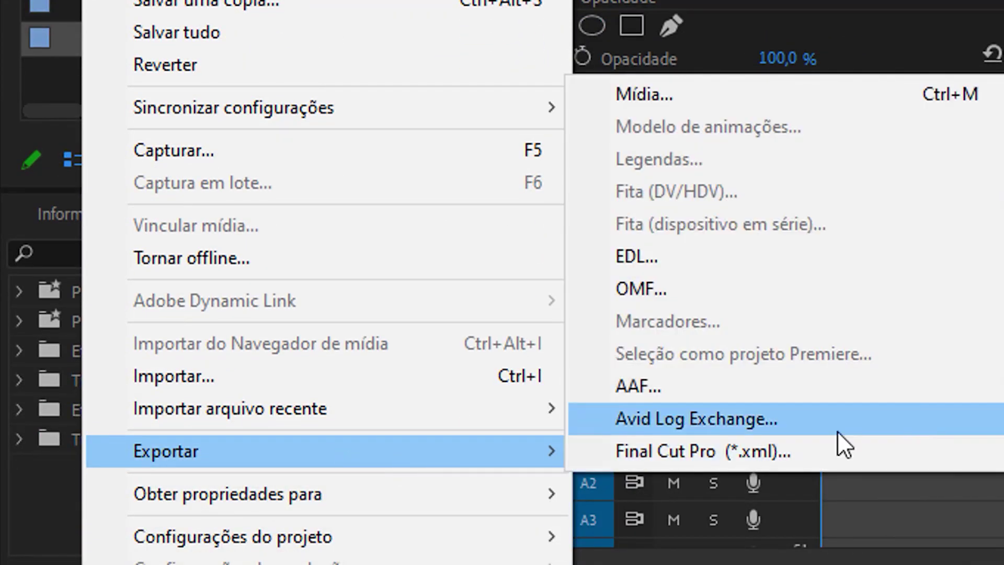
{"action": "left_click", "coordinate": [919, 370]}
{"action": "left_click_drag", "start_coordinate": [832, 275], "coordinate": [649, 270]}
Open the media export settings and name the output video 2.
{"action": "left_click", "coordinate": [16, 55]}
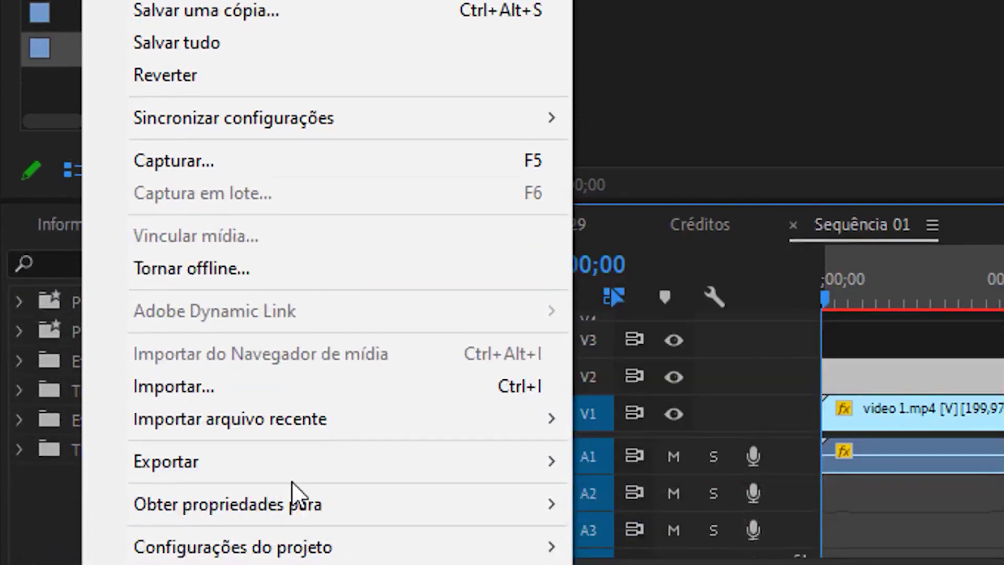
{"action": "mouse_move", "coordinate": [471, 460]}
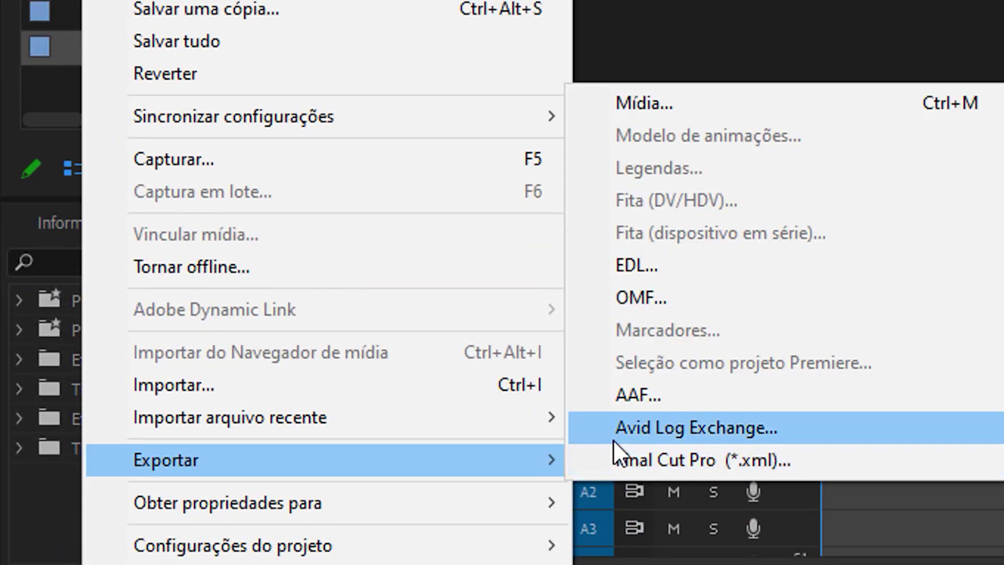
{"action": "left_click", "coordinate": [674, 104]}
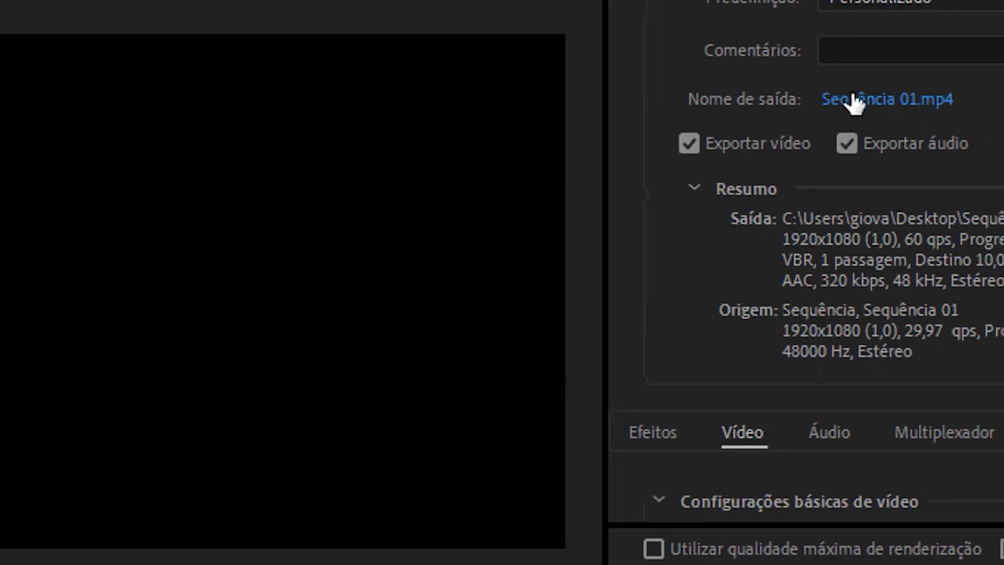
{"action": "left_click", "coordinate": [900, 99]}
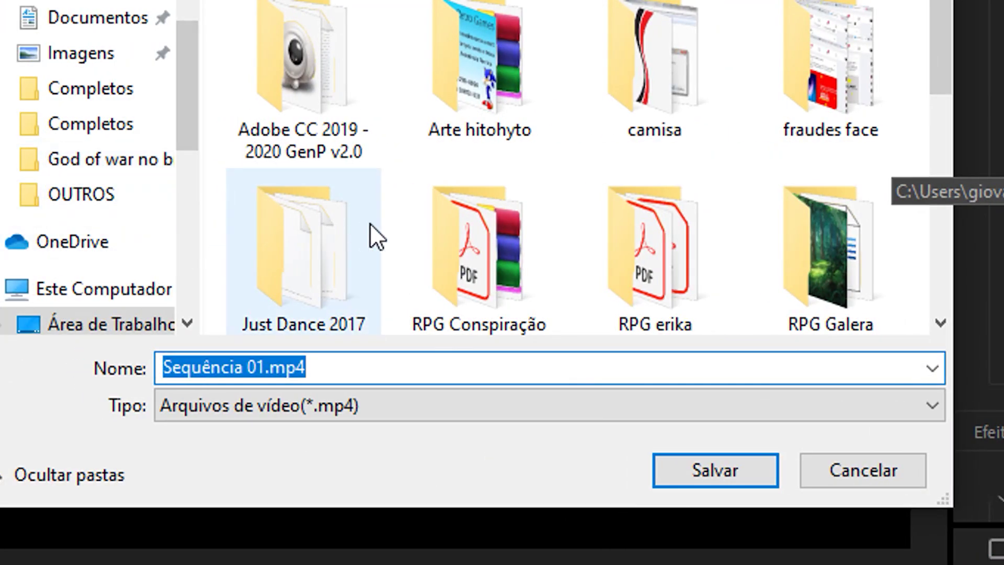
{"action": "type", "text": "v"}
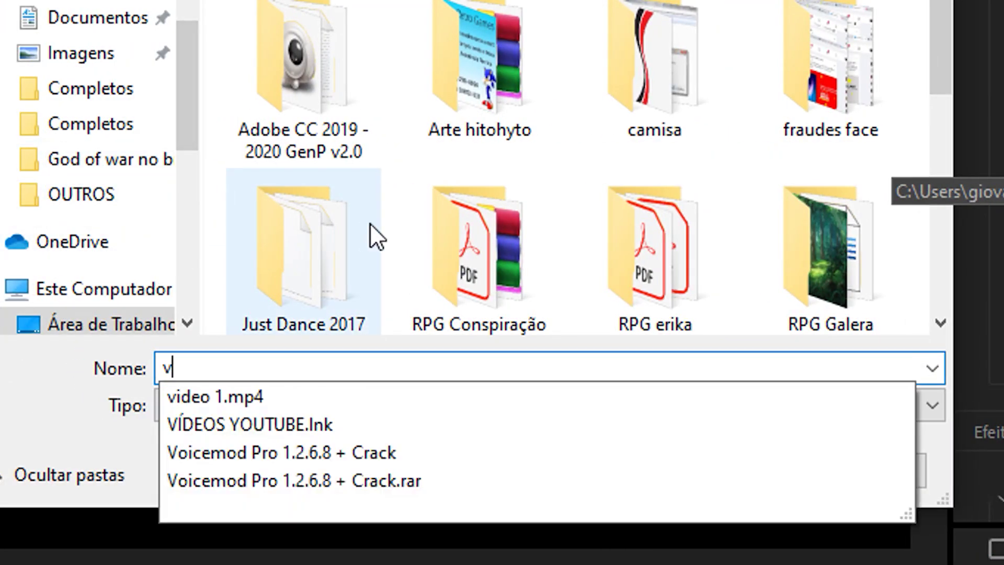
{"action": "type", "text": "ideo 2"}
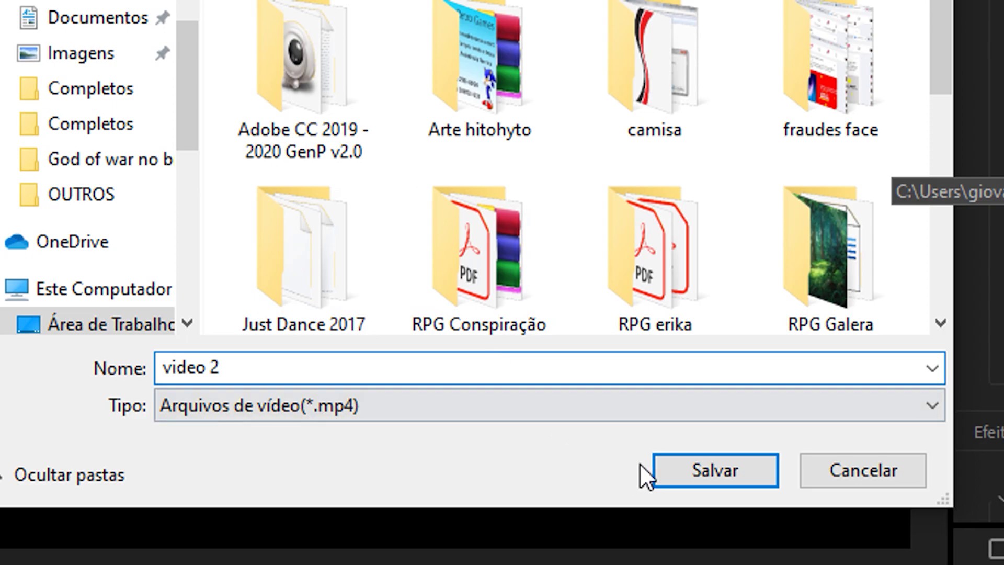
{"action": "left_click", "coordinate": [681, 469]}
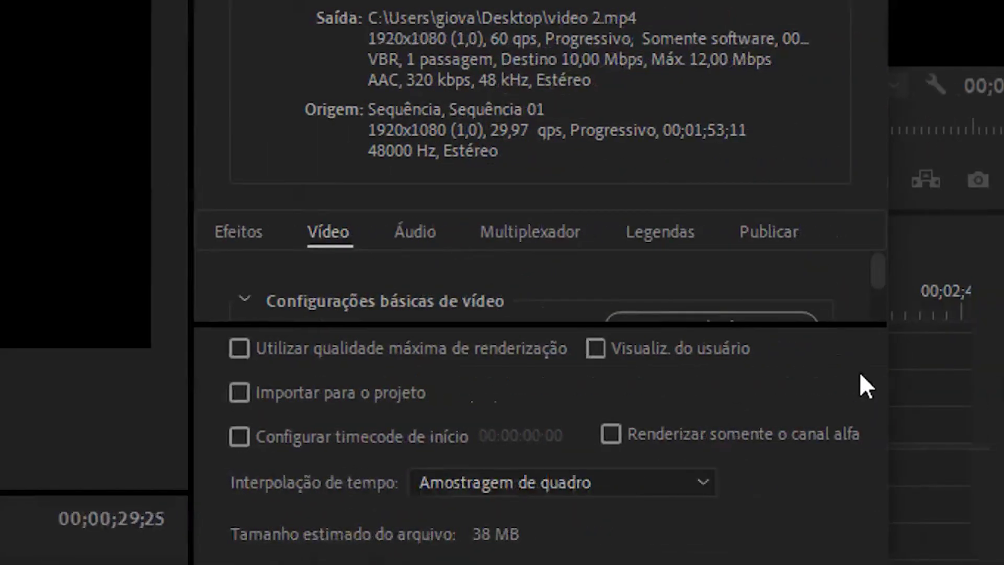
Confirm the 60 fps video settings and export video 2.mp4.
{"action": "scroll", "coordinate": [850, 287], "scroll_direction": "down", "scroll_amount": 2}
{"action": "scroll", "coordinate": [848, 283], "scroll_direction": "down", "scroll_amount": 1}
{"action": "scroll", "coordinate": [849, 284], "scroll_direction": "down", "scroll_amount": 1}
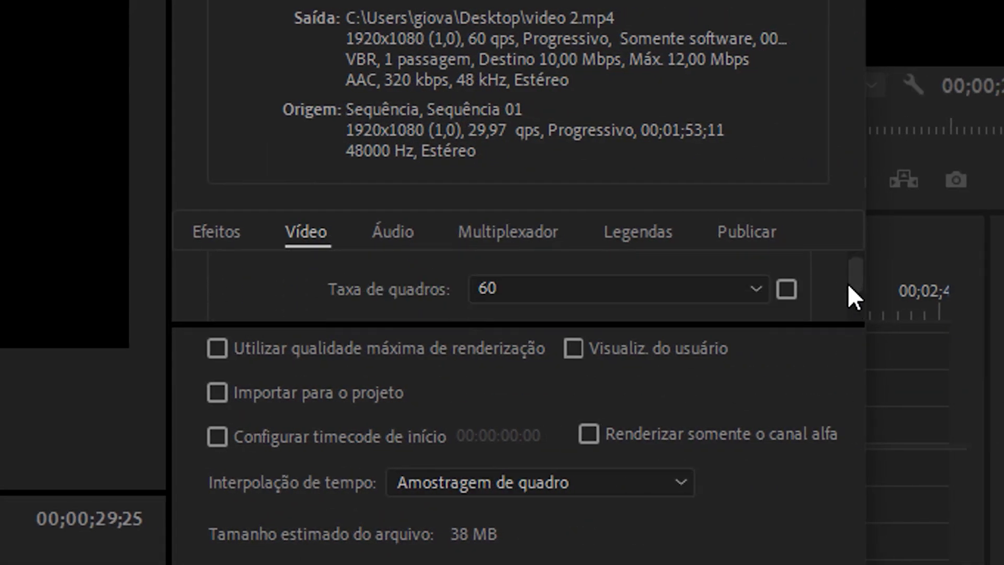
{"action": "scroll", "coordinate": [848, 284], "scroll_direction": "down", "scroll_amount": 1}
{"action": "scroll", "coordinate": [486, 259], "scroll_direction": "up", "scroll_amount": 1}
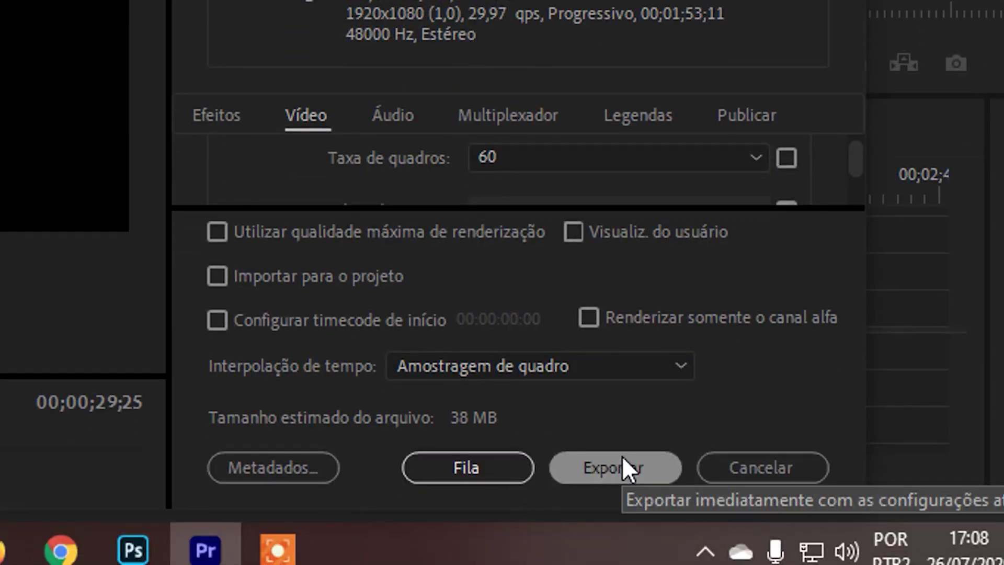
{"action": "left_click", "coordinate": [622, 457]}
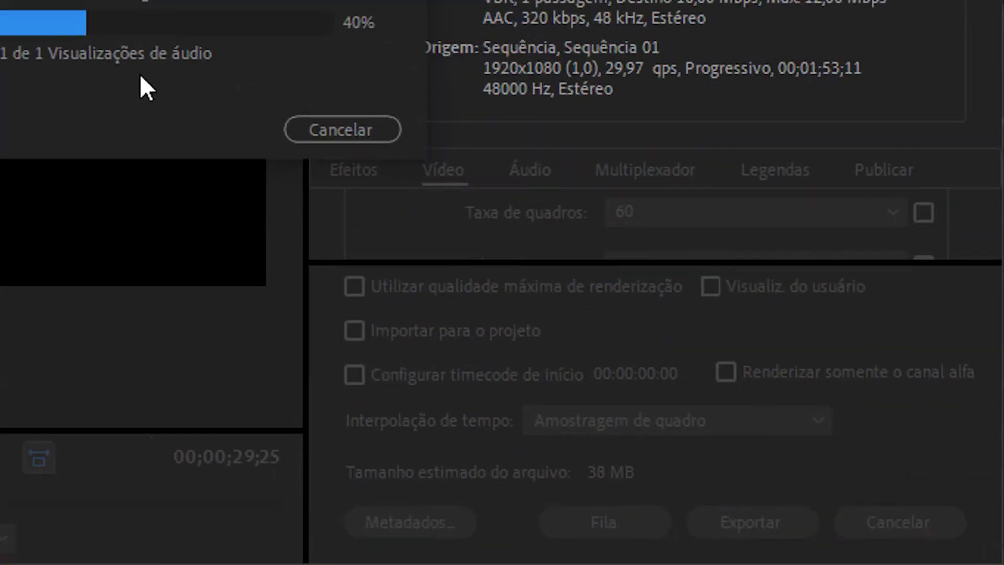